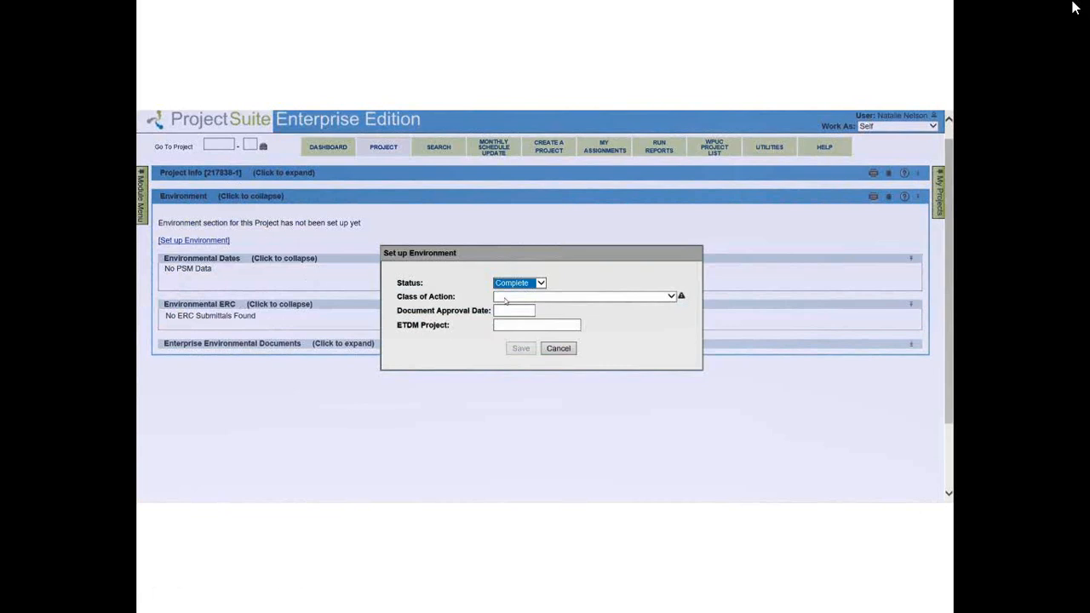
- Set up the environment section as Type 2 Categorical Exclusion [Major] with document approval date 05/01/2018, and check its edit form
left_click(505, 300)
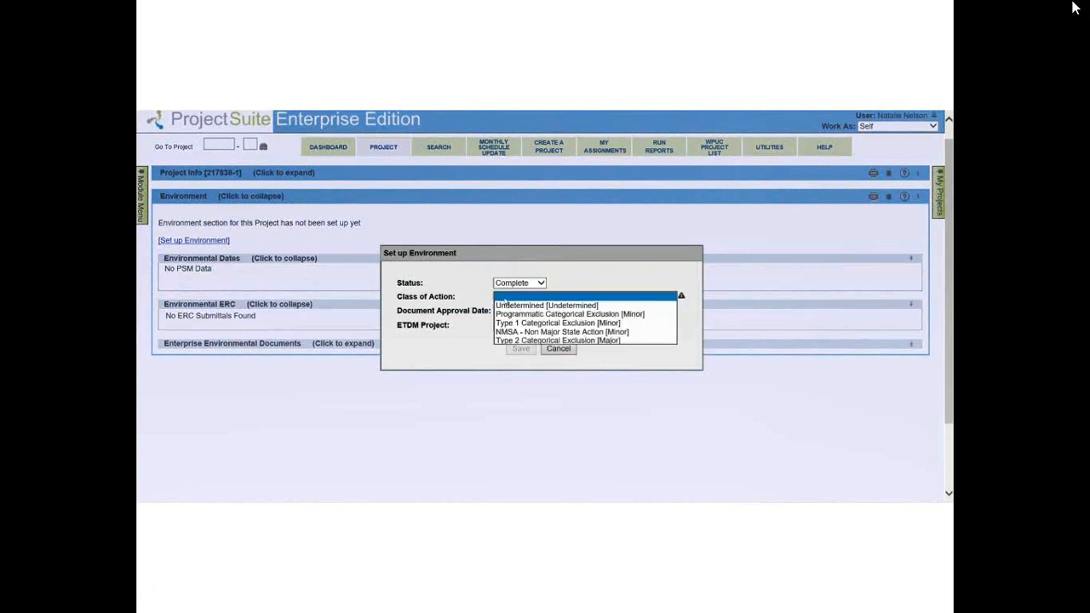
left_click(528, 342)
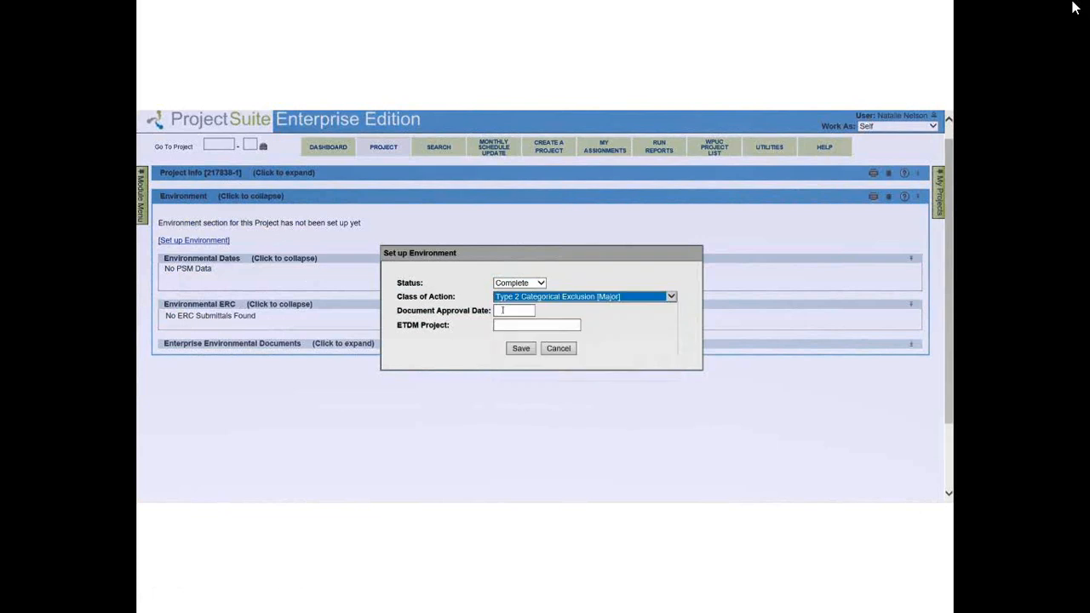
left_click(503, 310)
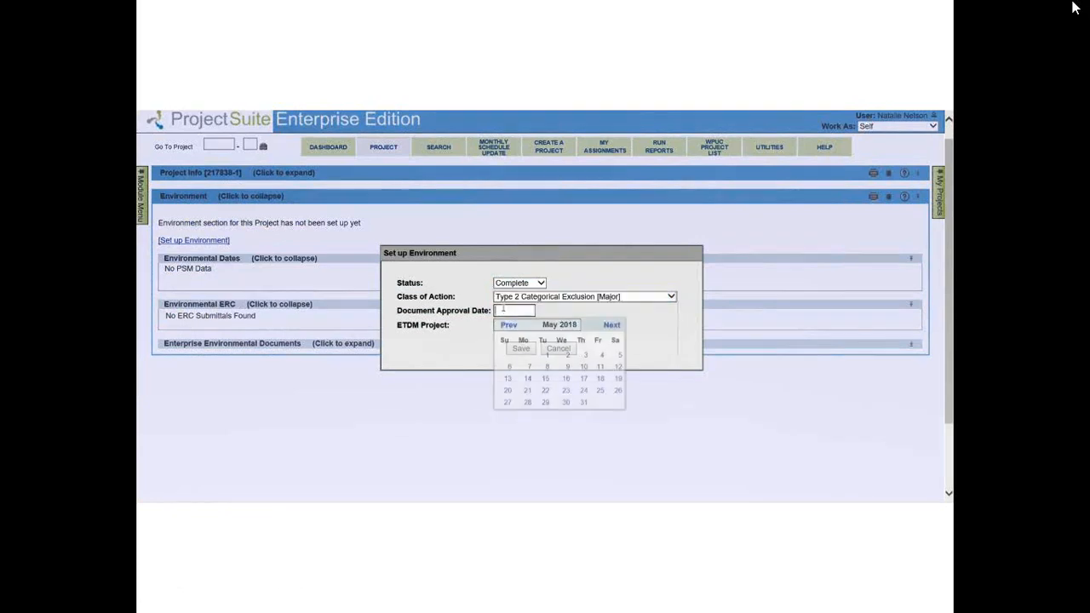
left_click(546, 354)
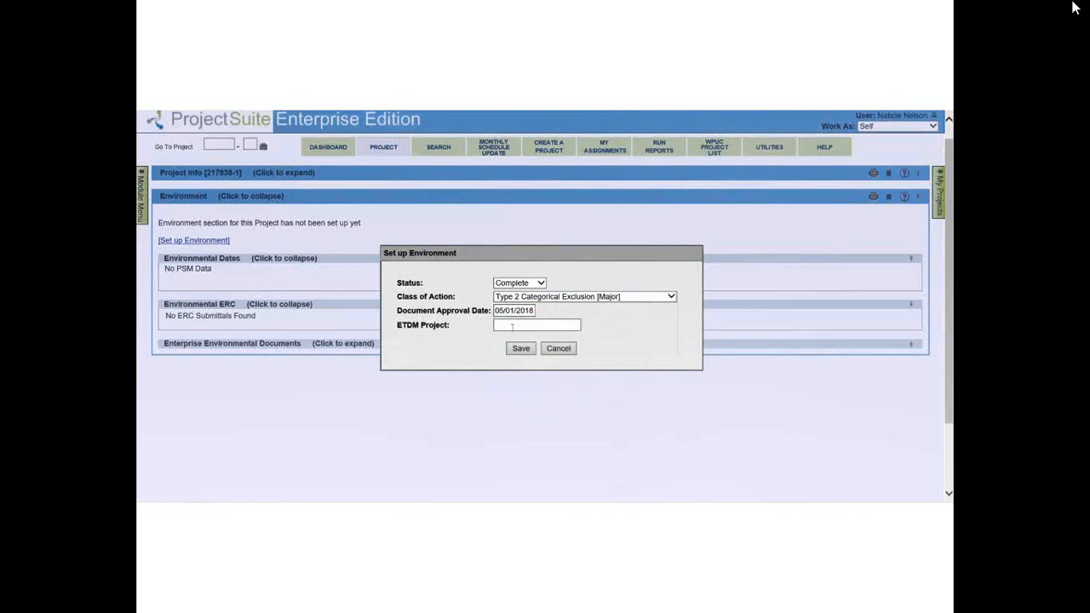
left_click(516, 352)
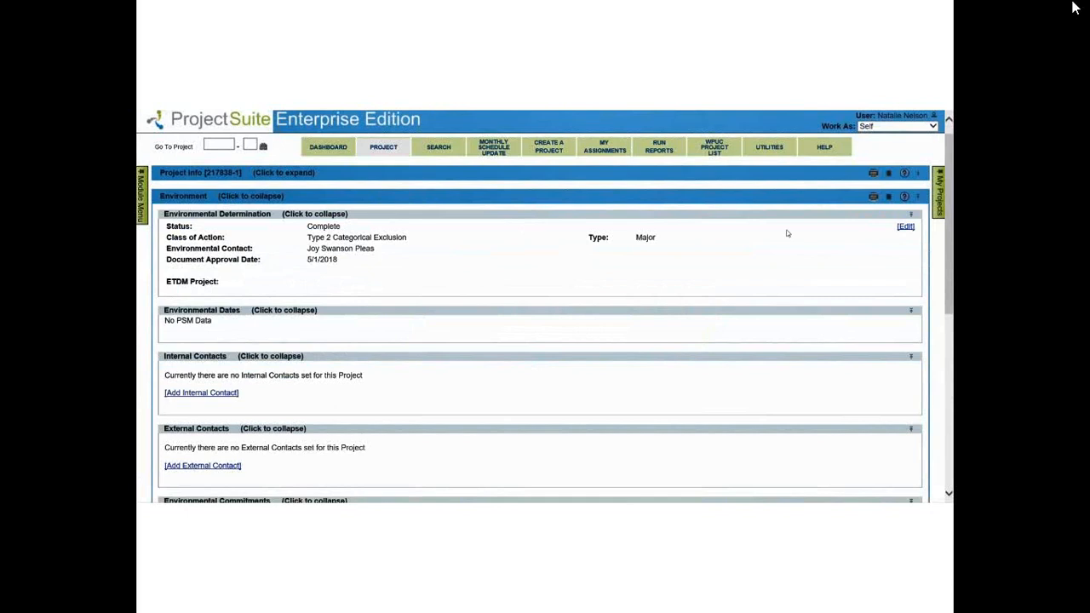
left_click(908, 229)
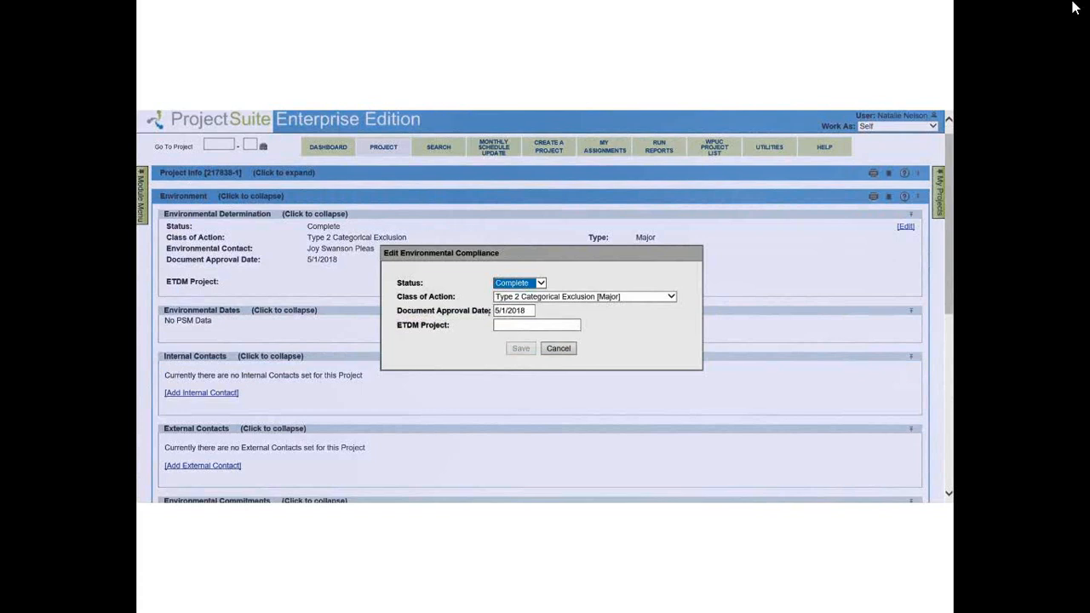
left_click(560, 349)
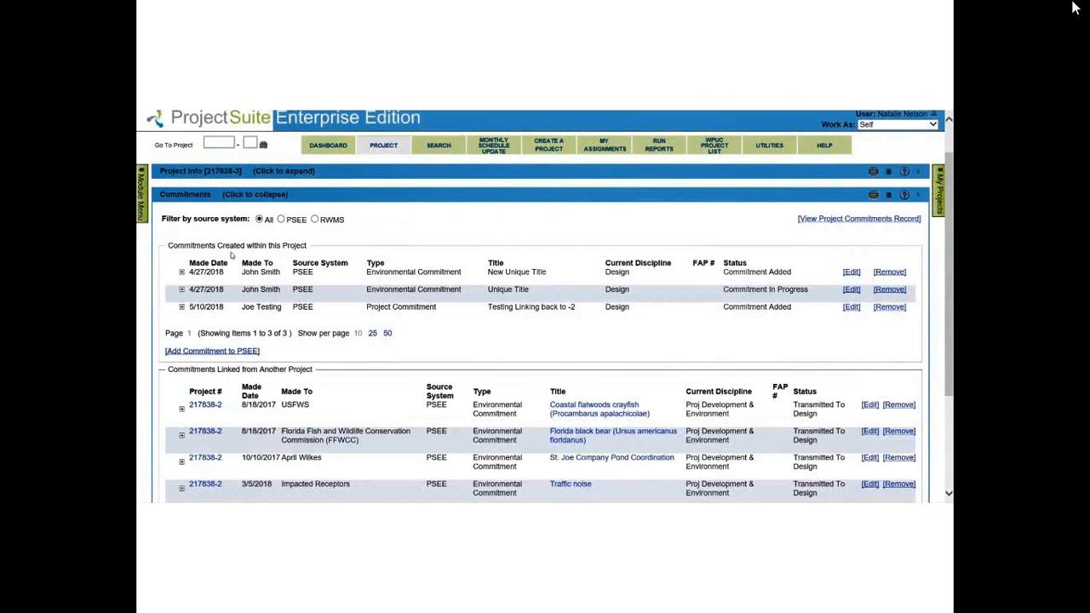
- Add a PSEE commitment of type Environmental Commitment, affecting other environmental commitments set to No, titled "title 4"
left_click(205, 352)
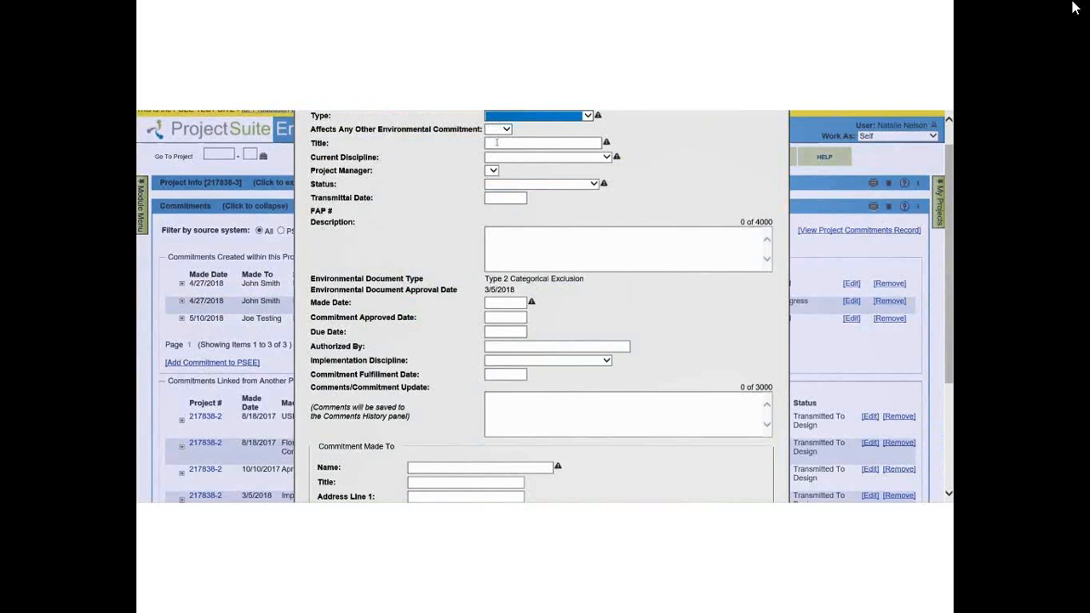
left_click(588, 116)
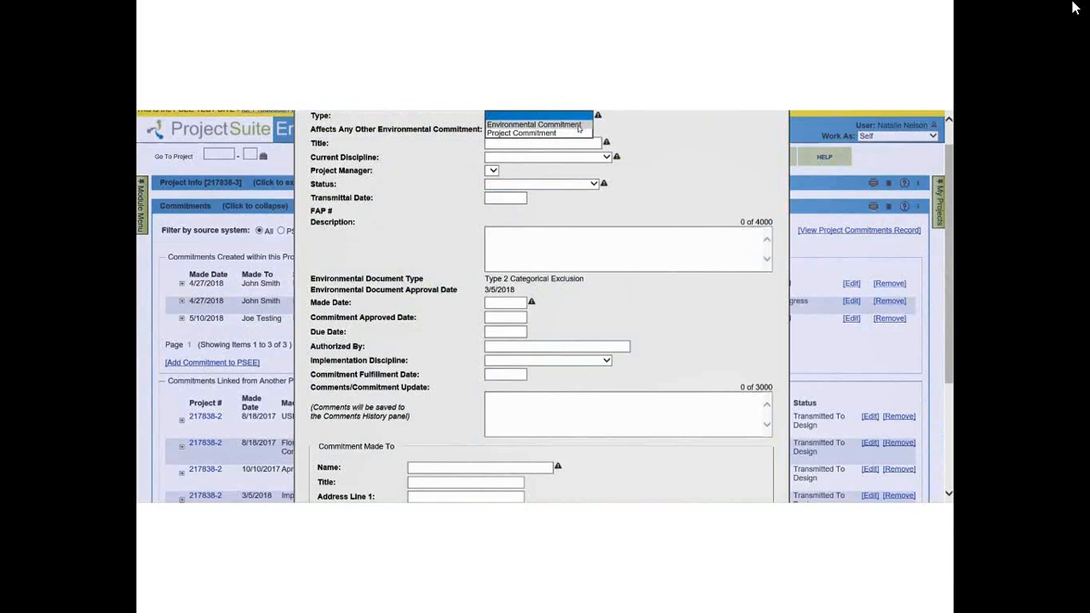
left_click(579, 125)
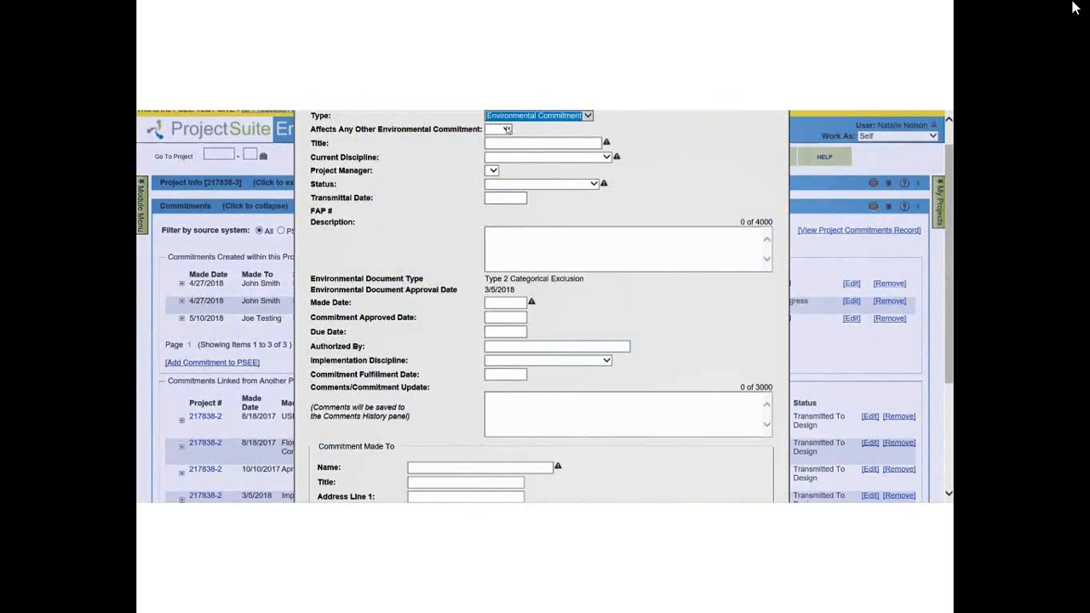
left_click(506, 129)
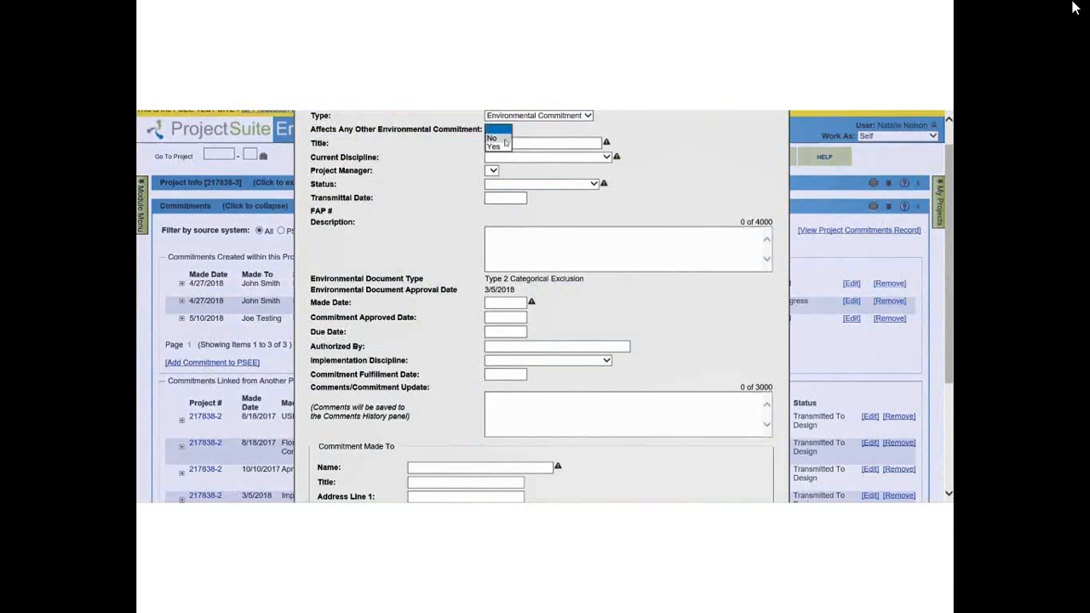
left_click(501, 139)
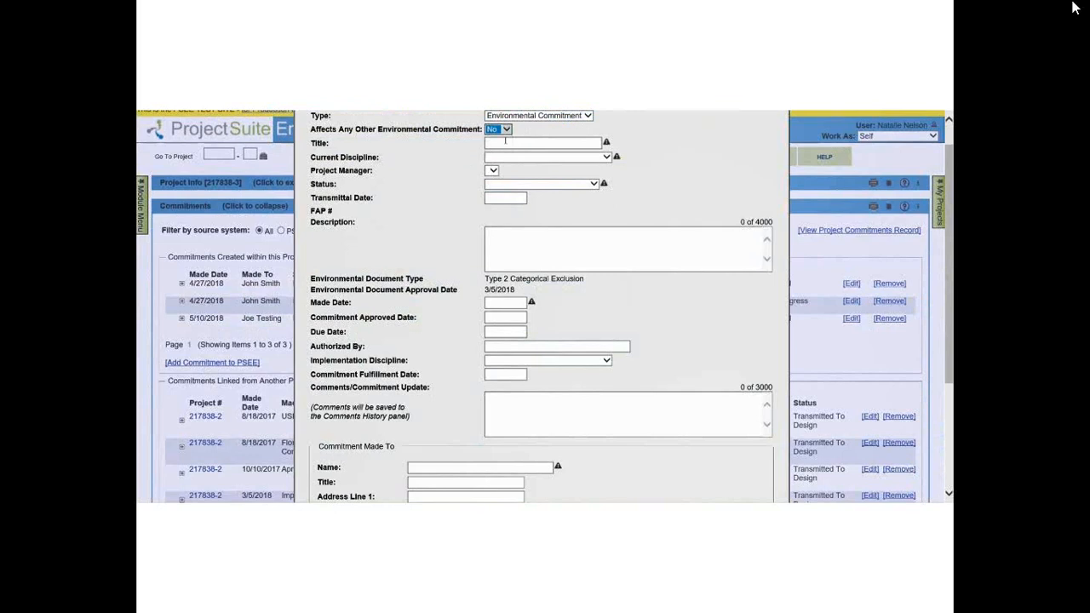
left_click(507, 142)
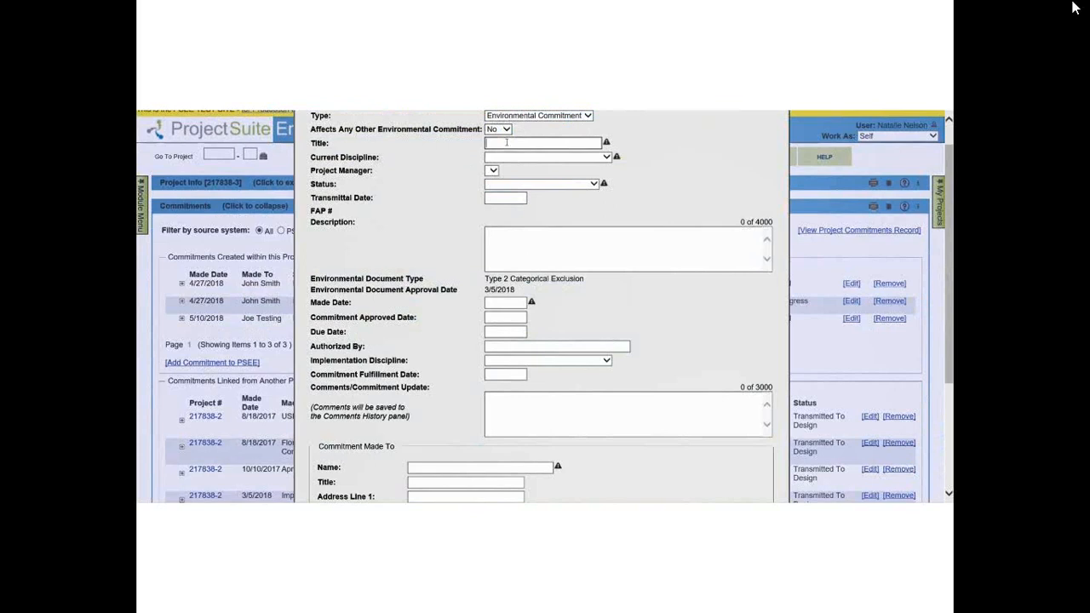
type("title 4")
- Set the commitment's current discipline to Proj Development & Environment, assign the available project manager, and set the status to Commitment Added
left_click(504, 157)
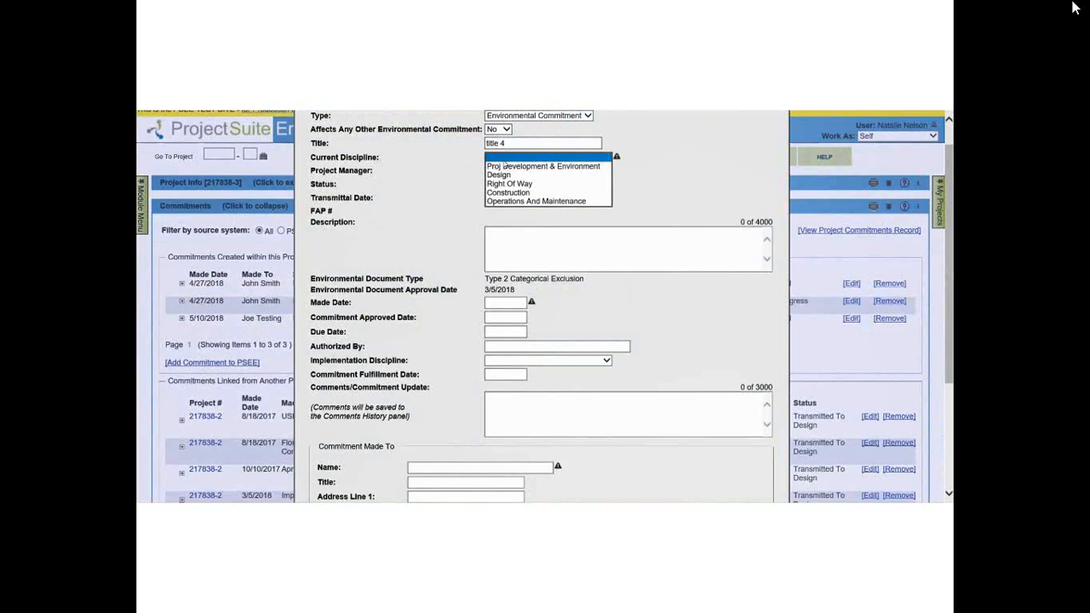
left_click(511, 166)
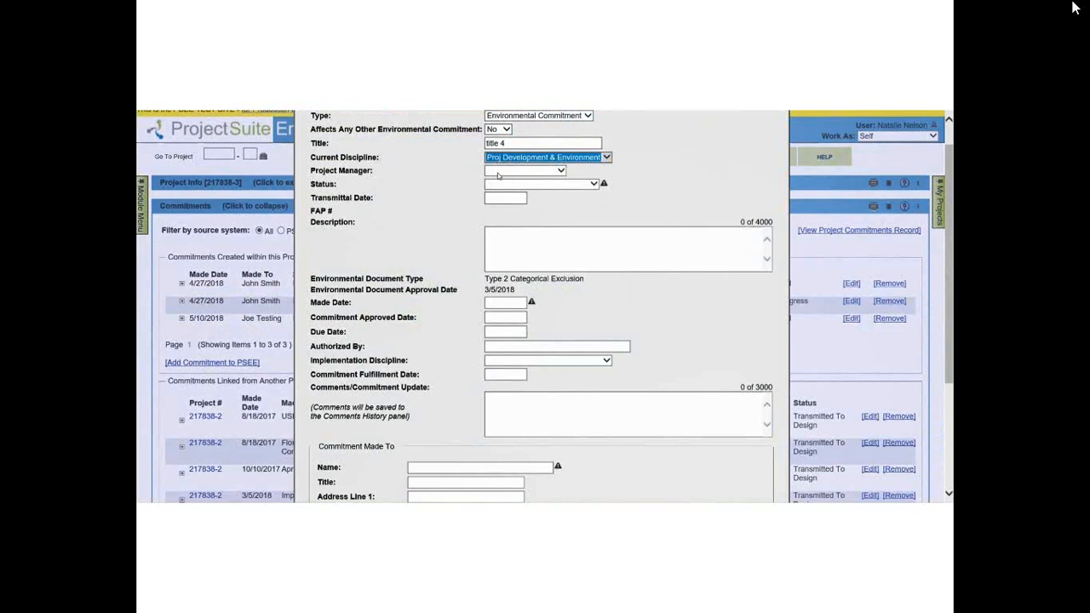
left_click(498, 174)
left_click(502, 182)
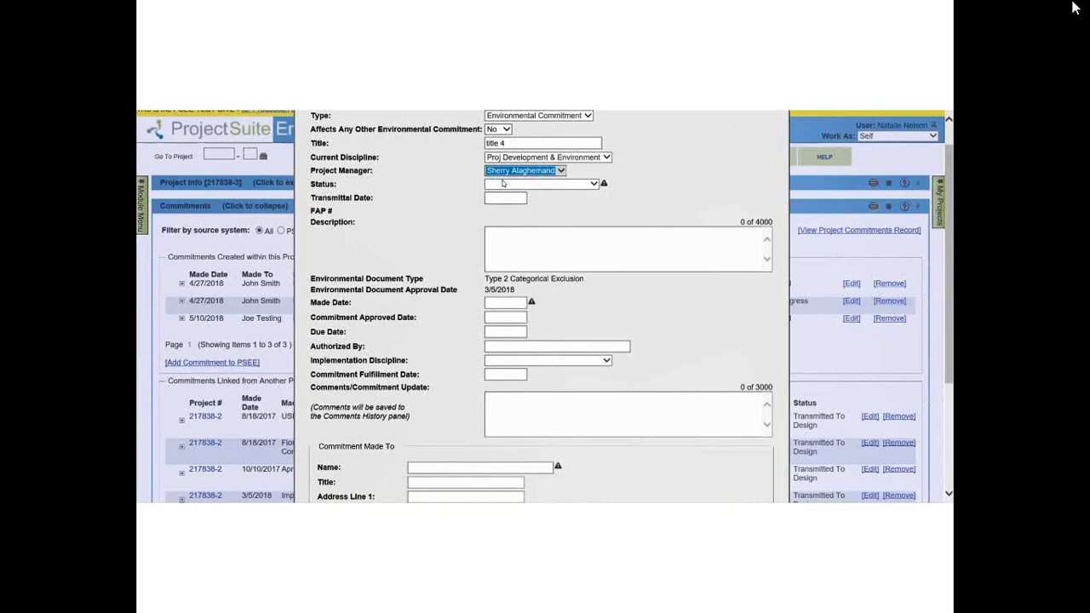
left_click(507, 185)
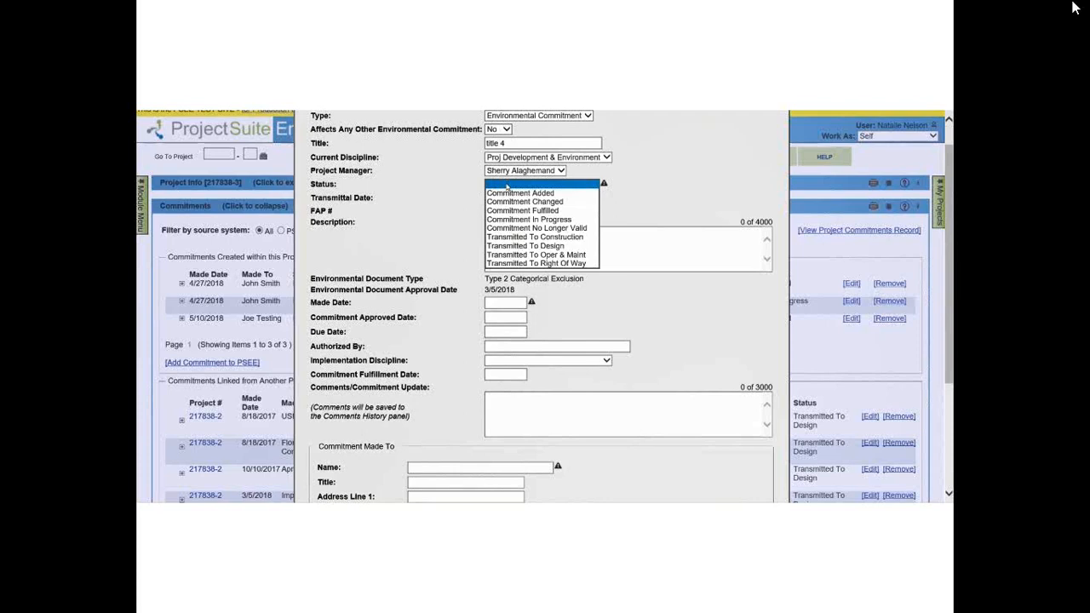
left_click(509, 193)
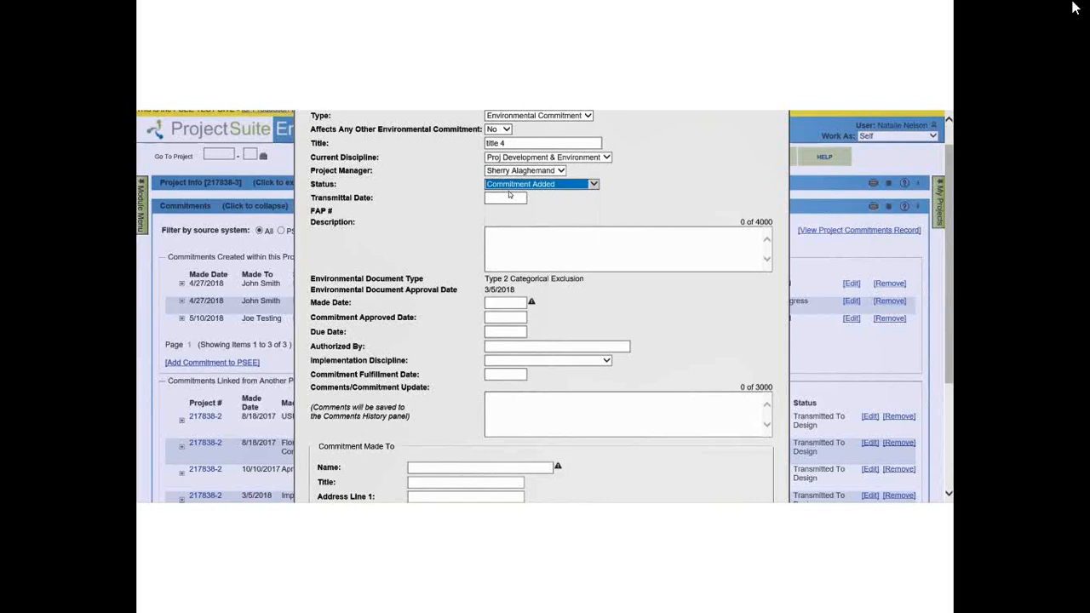
- Leave the transmittal date blank and enter "jjkghjghfgdffg" as the commitment's description
left_click(507, 198)
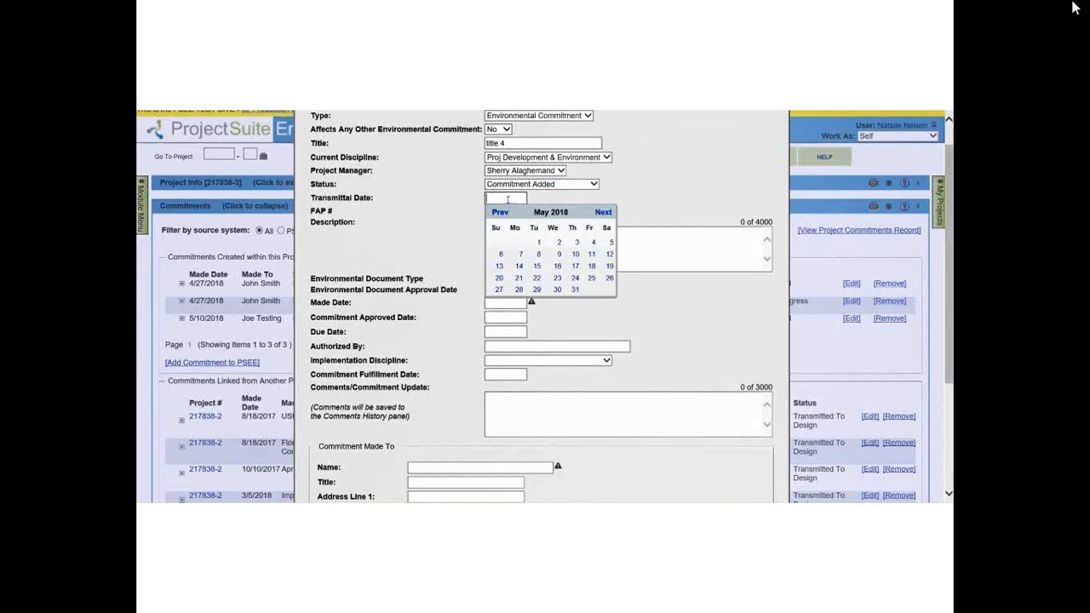
left_click(438, 211)
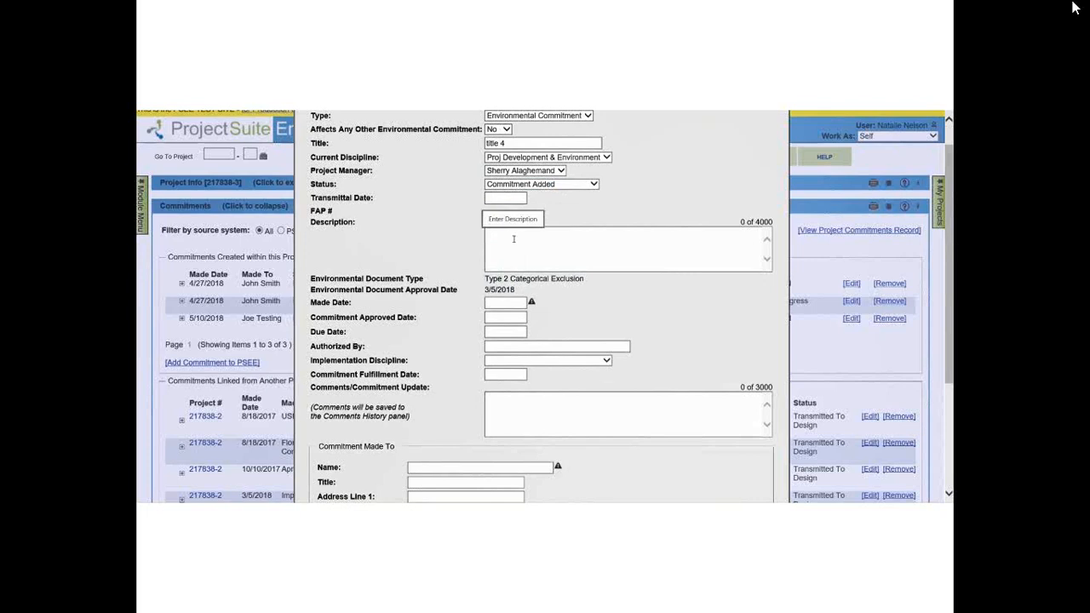
left_click(513, 239)
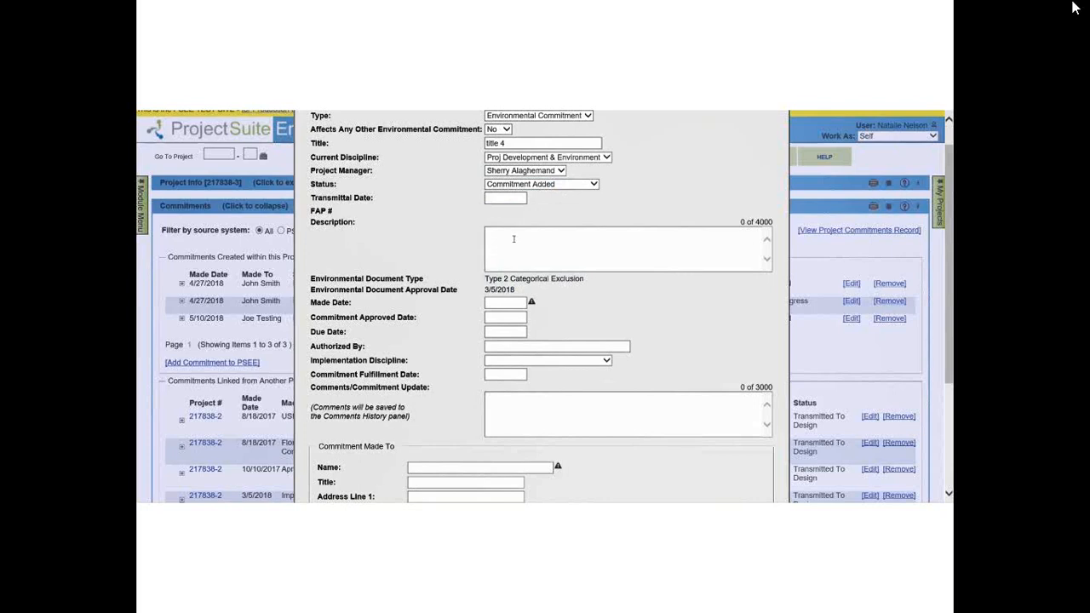
type("jjkghjghfgdffg")
- Set the commitment's made date to 05/01/2018 and its implementation discipline to Construction
left_click(496, 301)
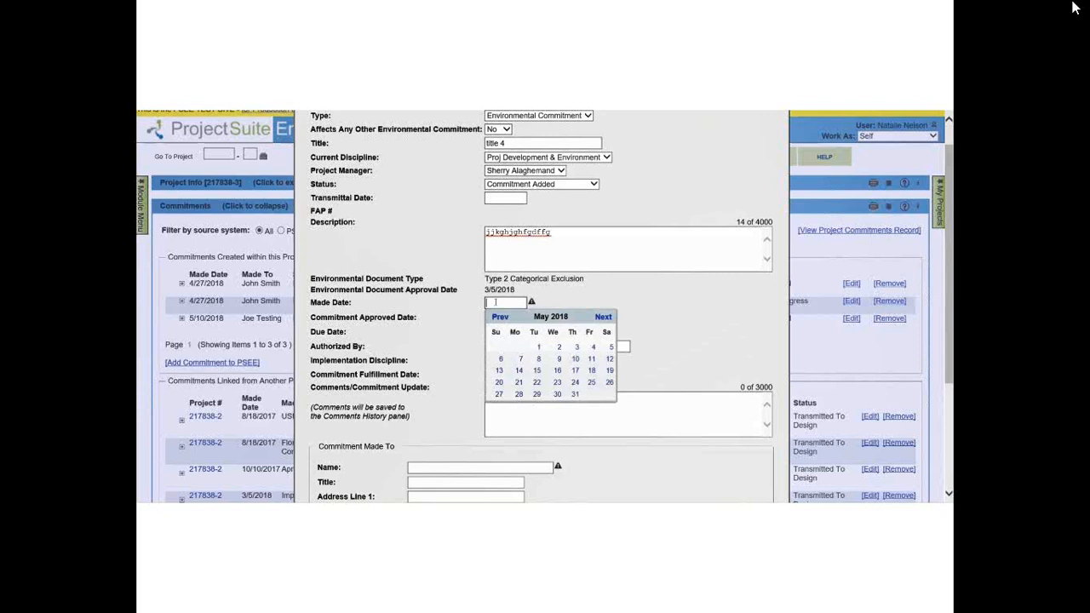
left_click(539, 347)
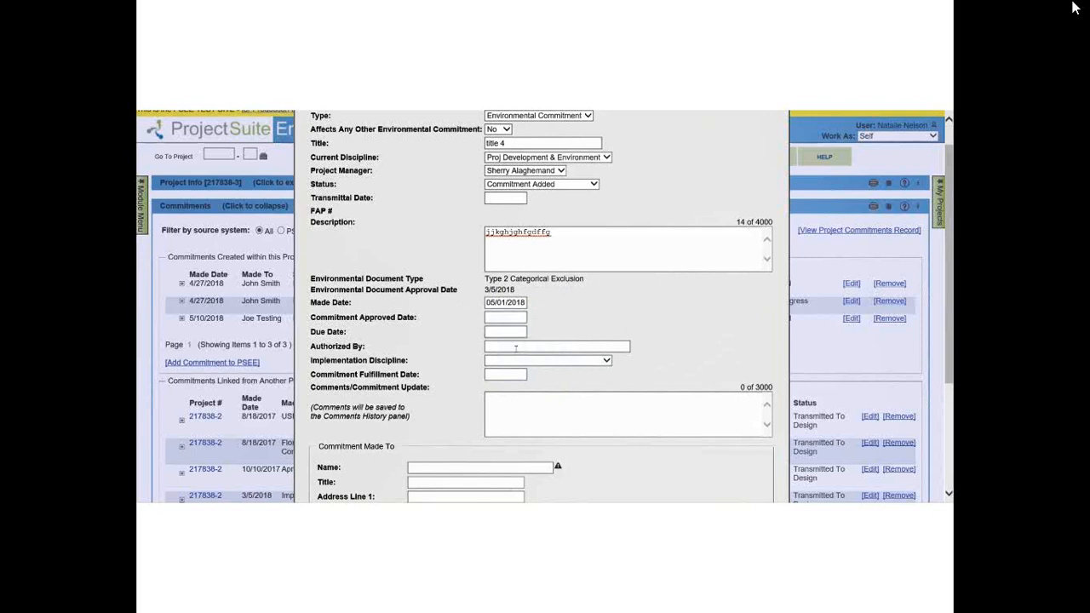
left_click(522, 361)
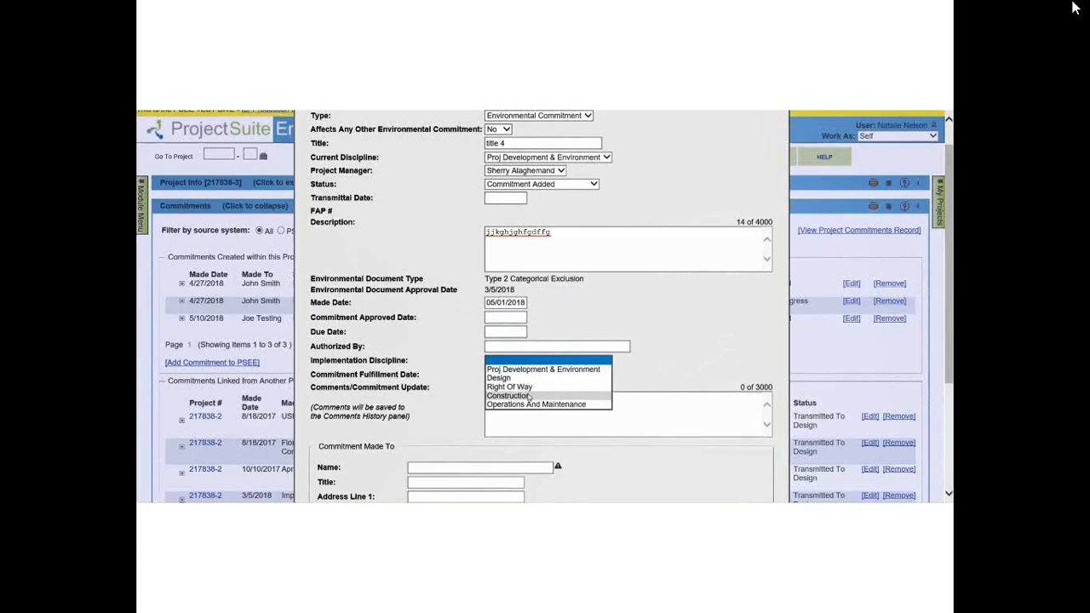
left_click(530, 396)
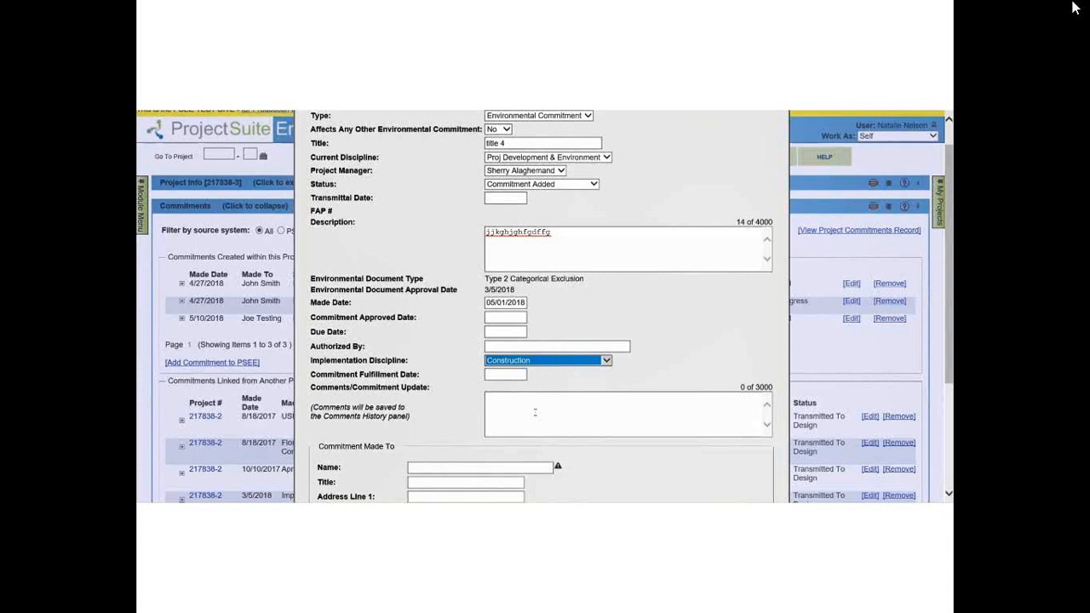
- Look up the contact by first name, fill in the Commitment Made To details from the Environmental/Permits contact, and save the commitment
left_click(450, 467)
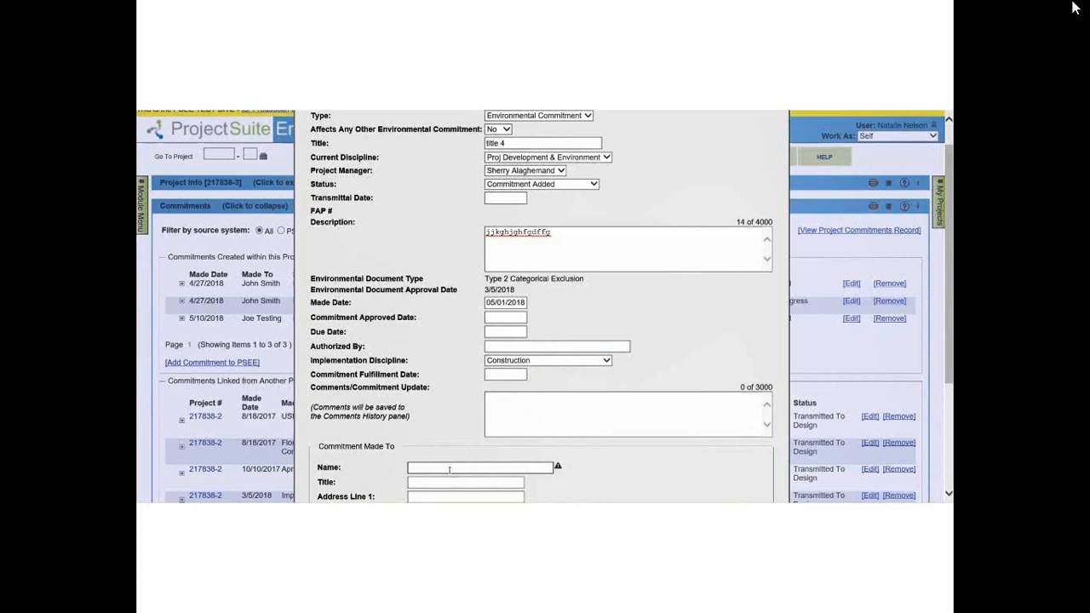
type("John")
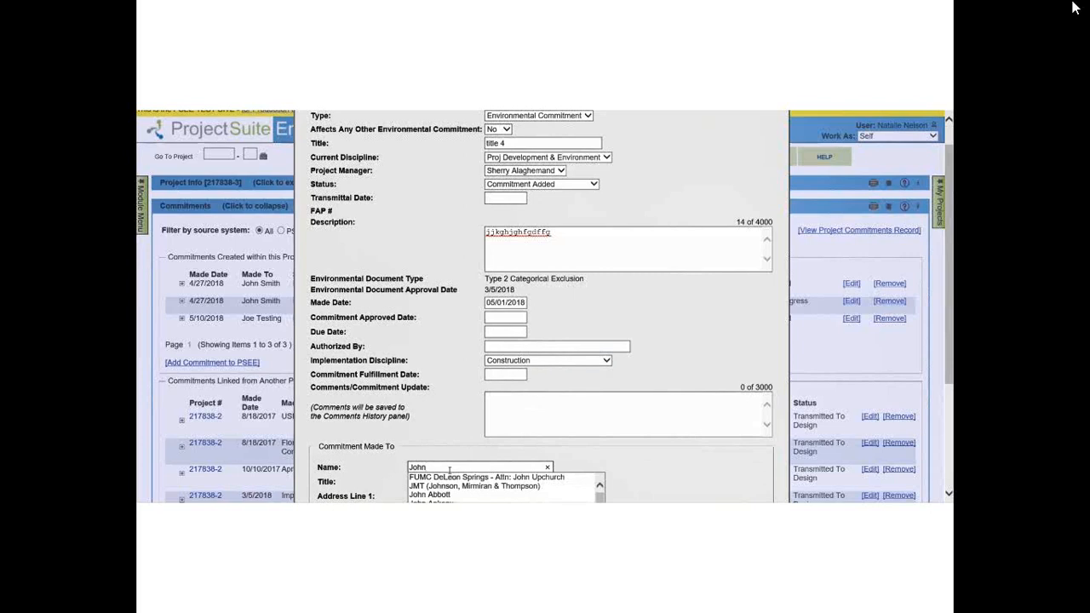
left_click(554, 495)
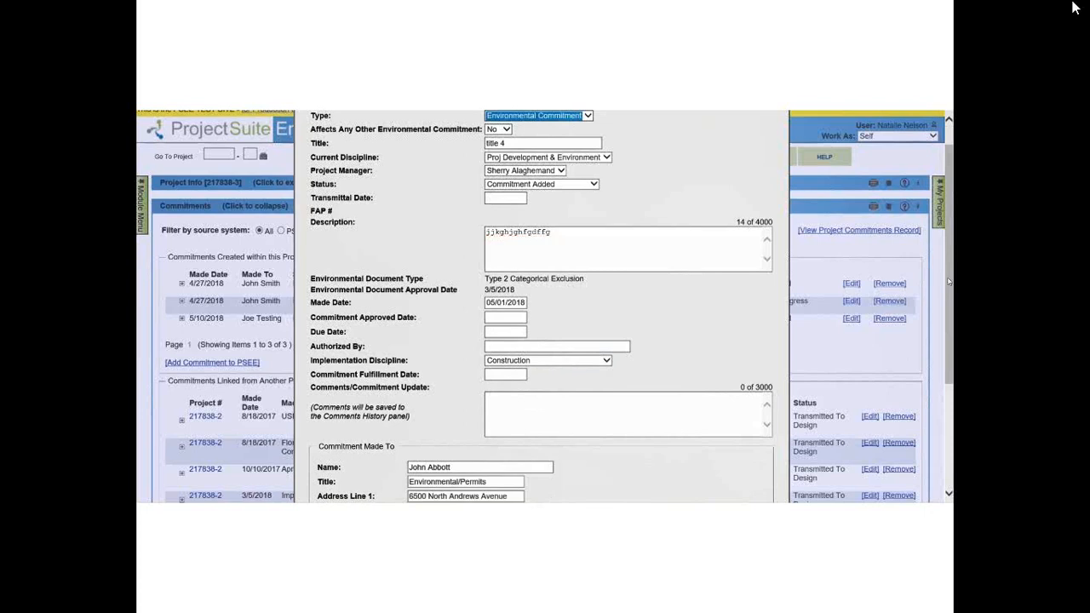
left_click_drag(948, 281, 948, 387)
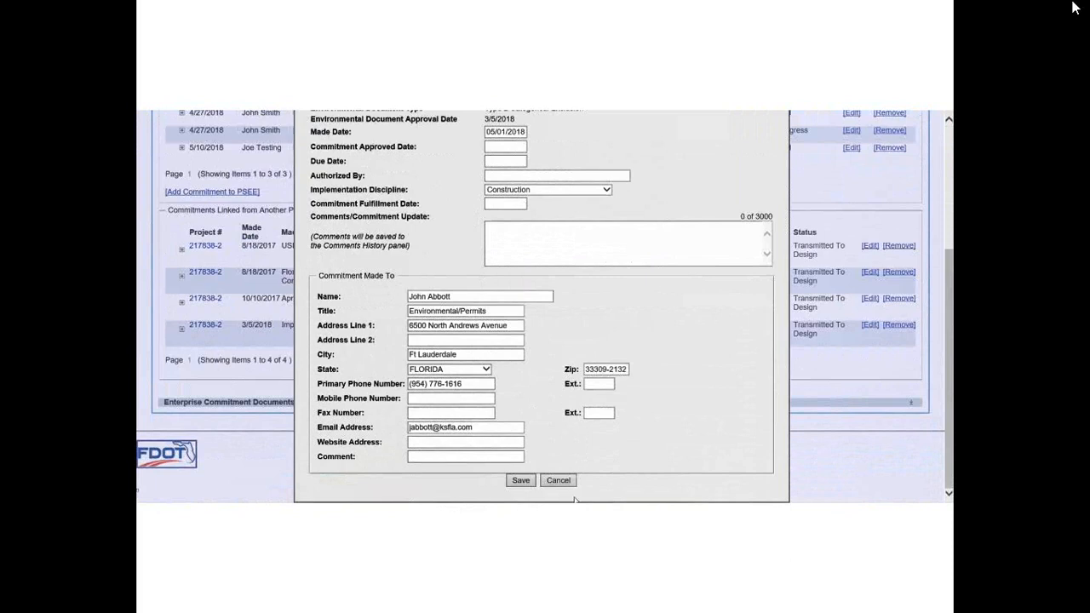
left_click(521, 480)
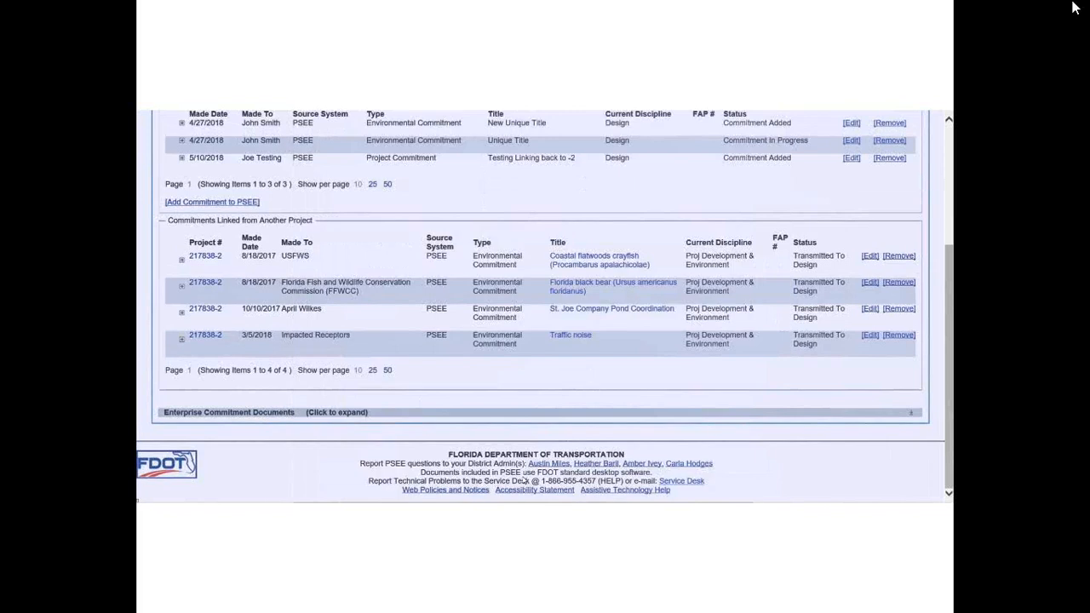
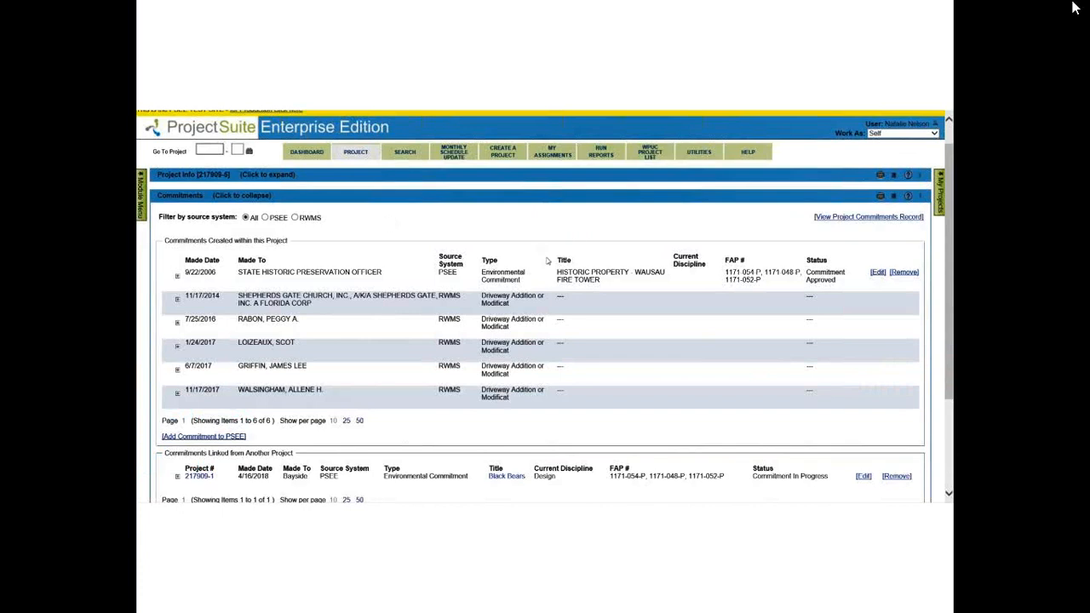
- Review the first two pages of the Project Commitments Record for project 217909-5 and check its available export formats
left_click(830, 220)
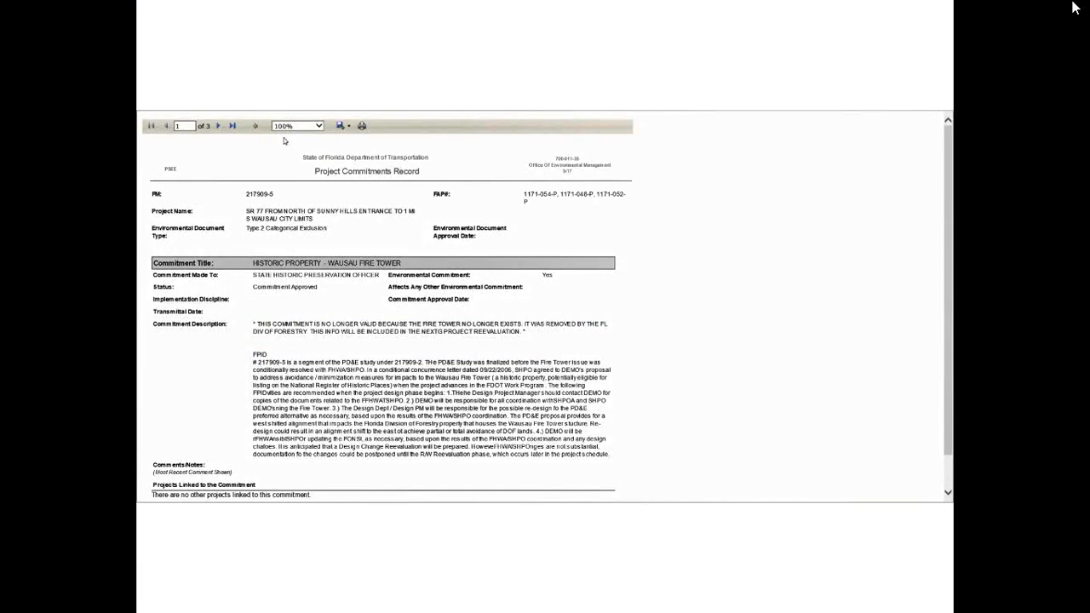
left_click(218, 126)
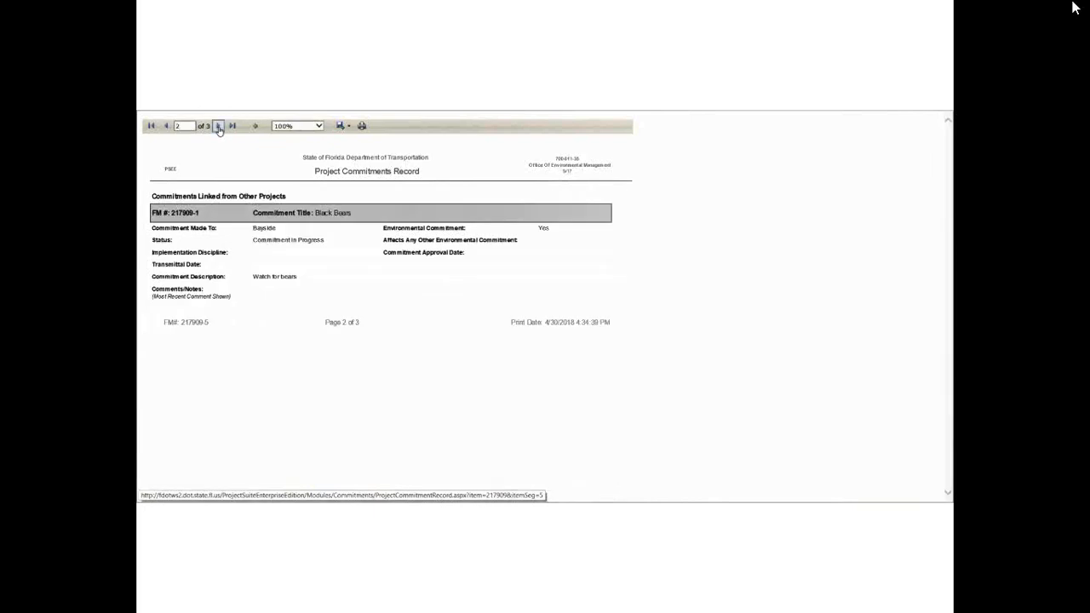
left_click(164, 130)
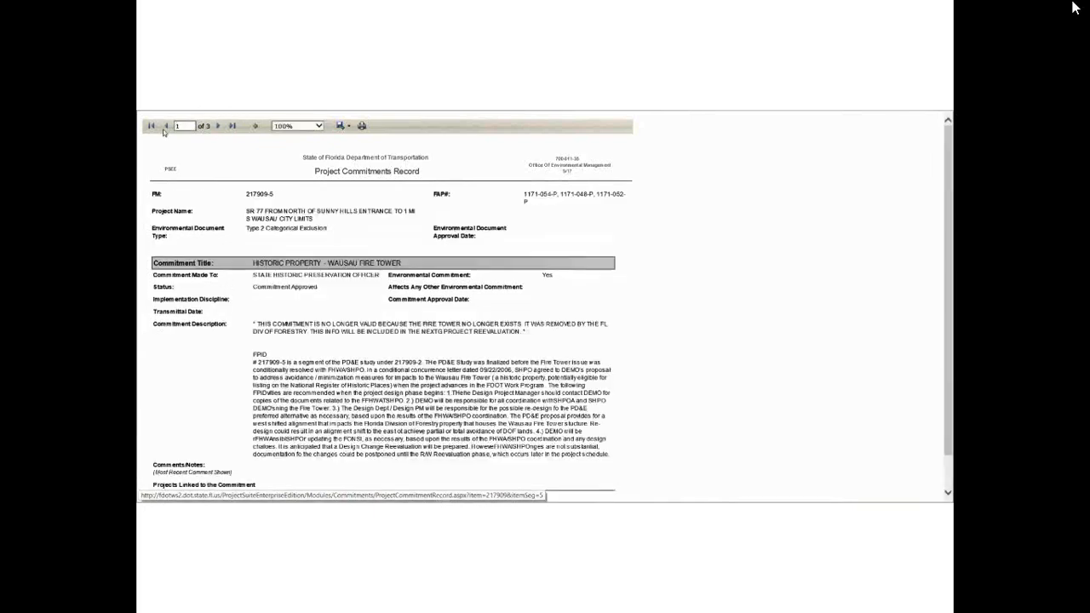
left_click(347, 126)
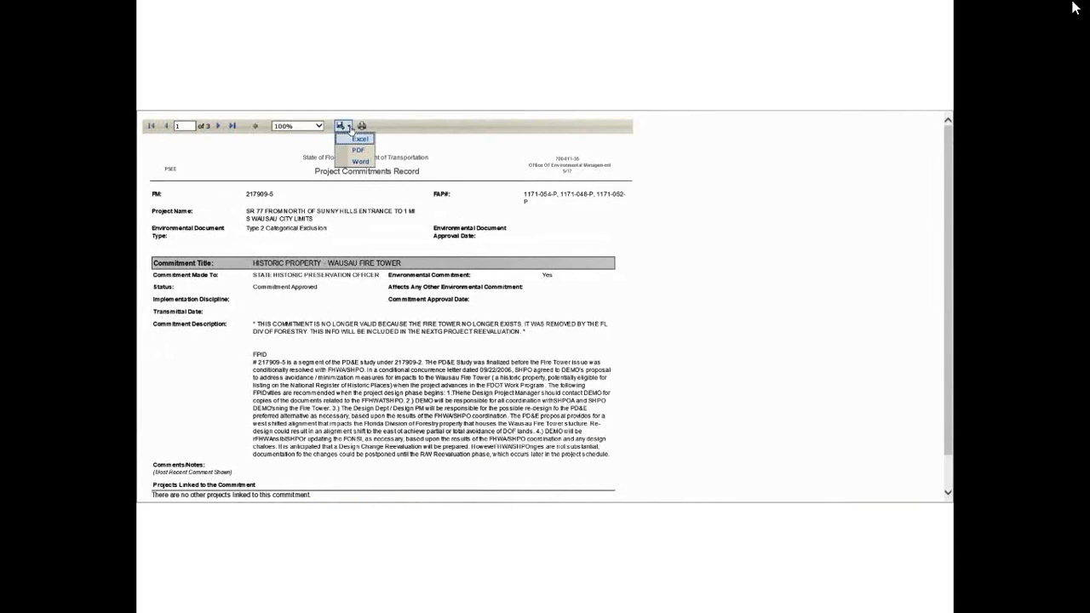
- Examine all three pages of the Project Commitments Record, including the linked-project and Right of Way commitments, and return to the first page
left_click(292, 164)
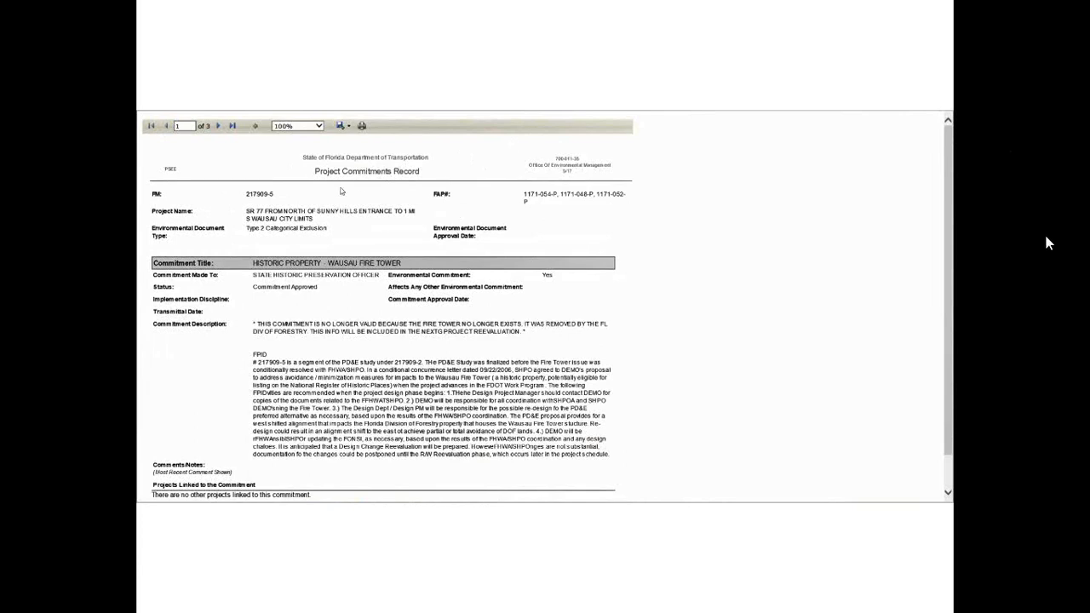
mouse_move(232, 457)
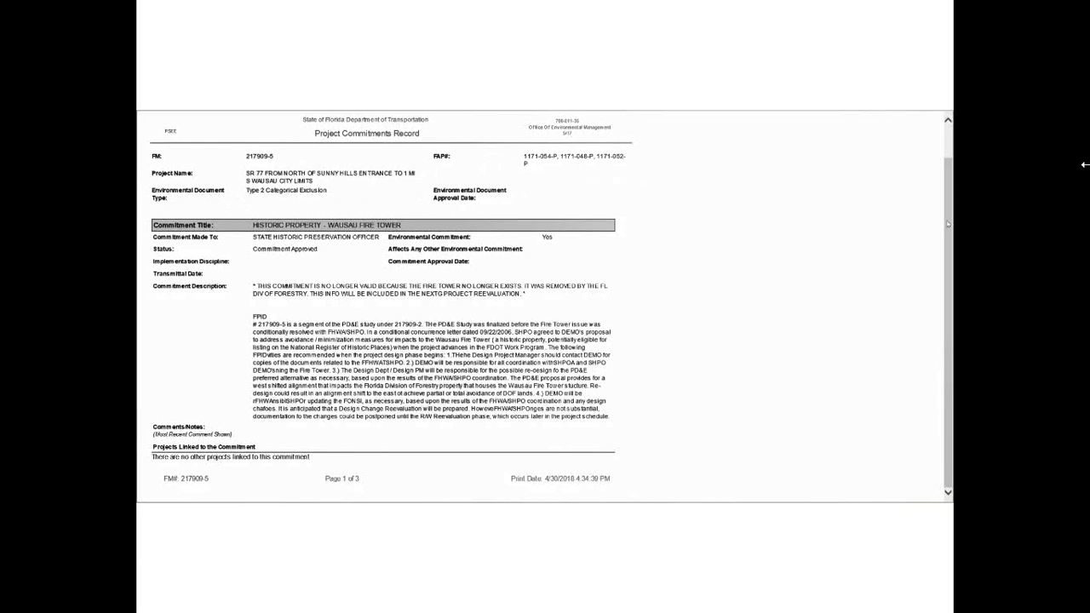
left_click_drag(948, 224, 943, 187)
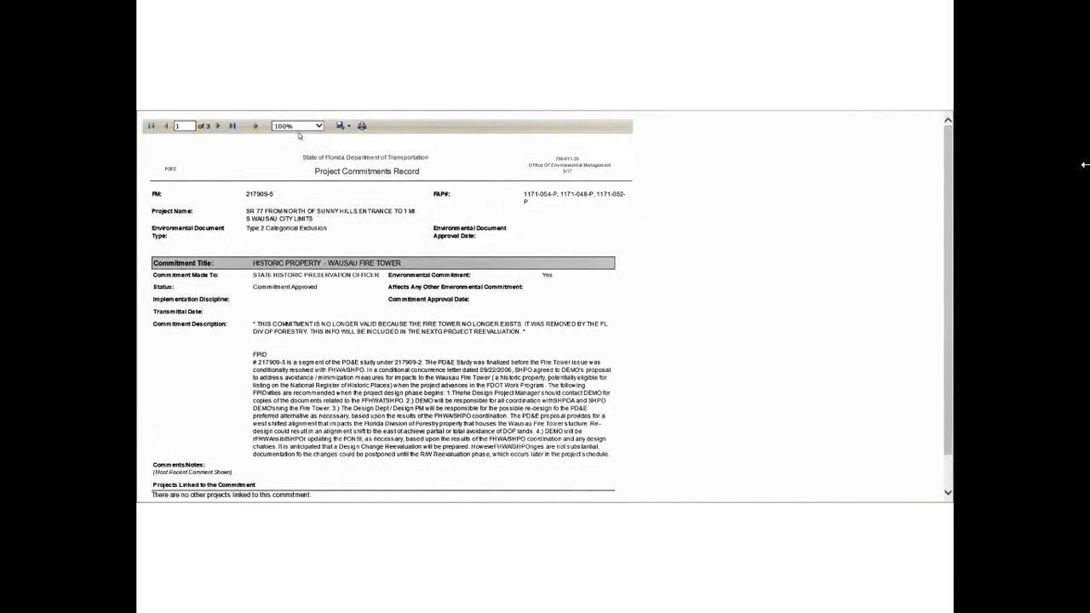
left_click(218, 126)
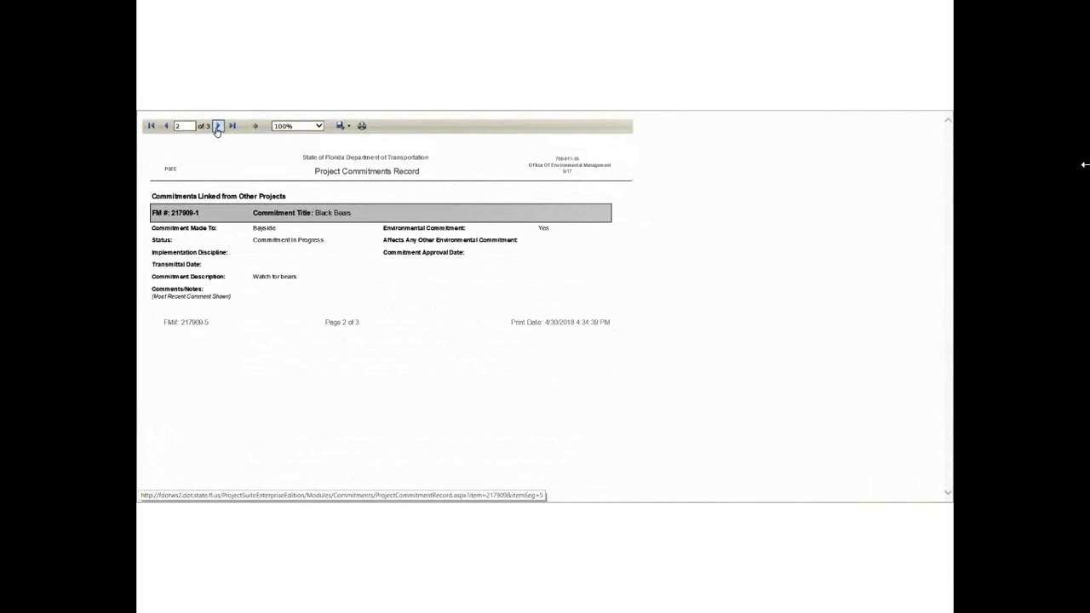
left_click(217, 126)
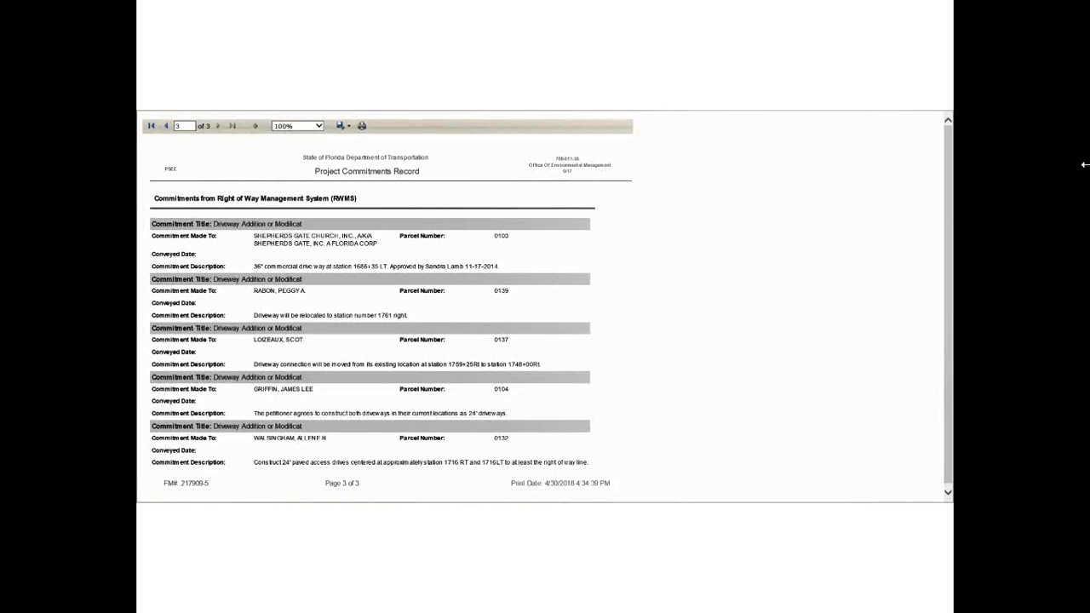
left_click(167, 126)
left_click(166, 126)
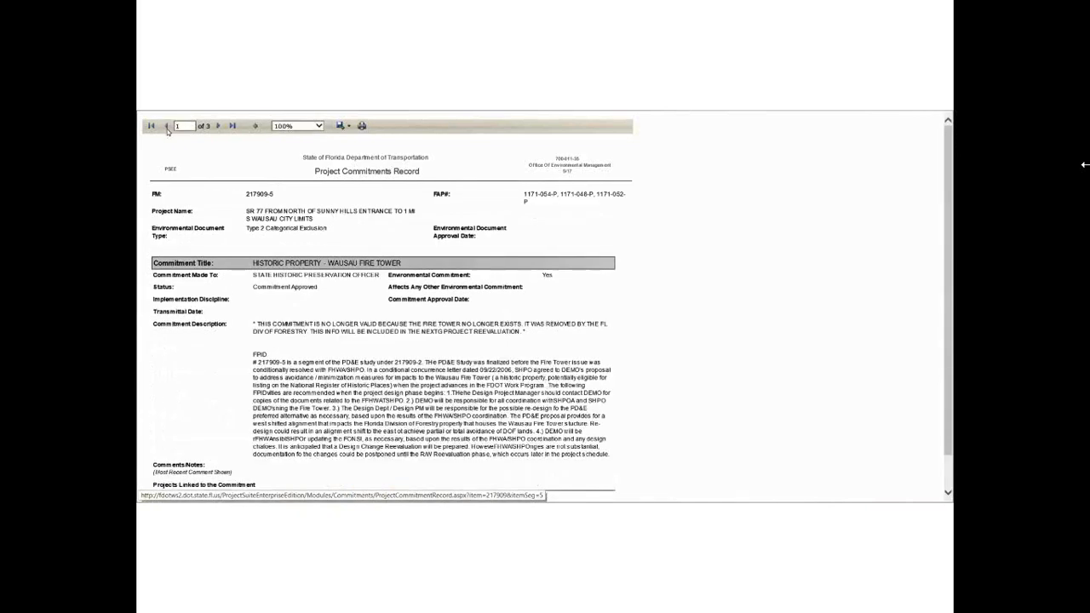